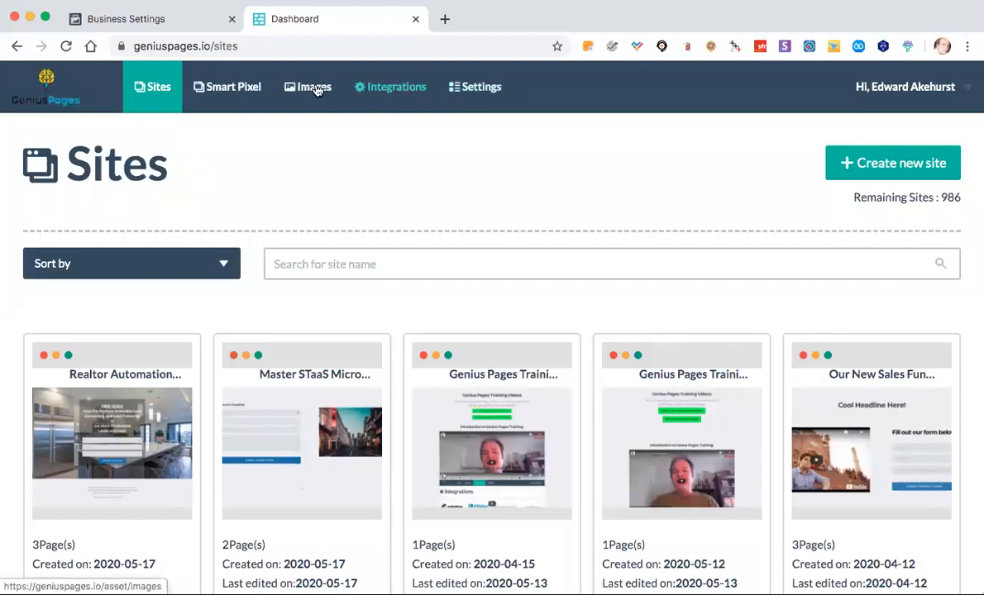
Start adding a new smart pixel with Facebook as the pixel provider.
click(224, 91)
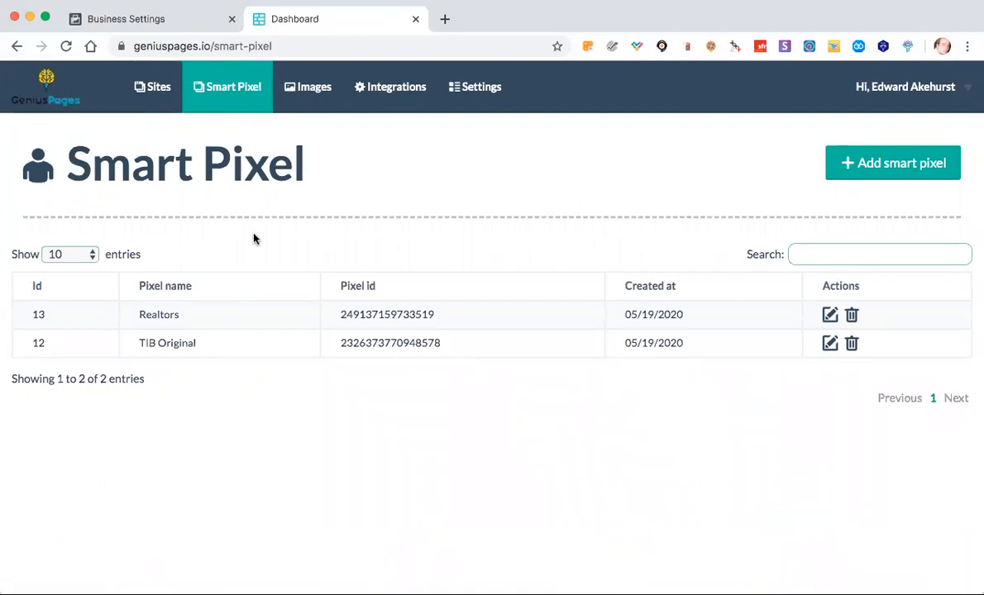
click(876, 160)
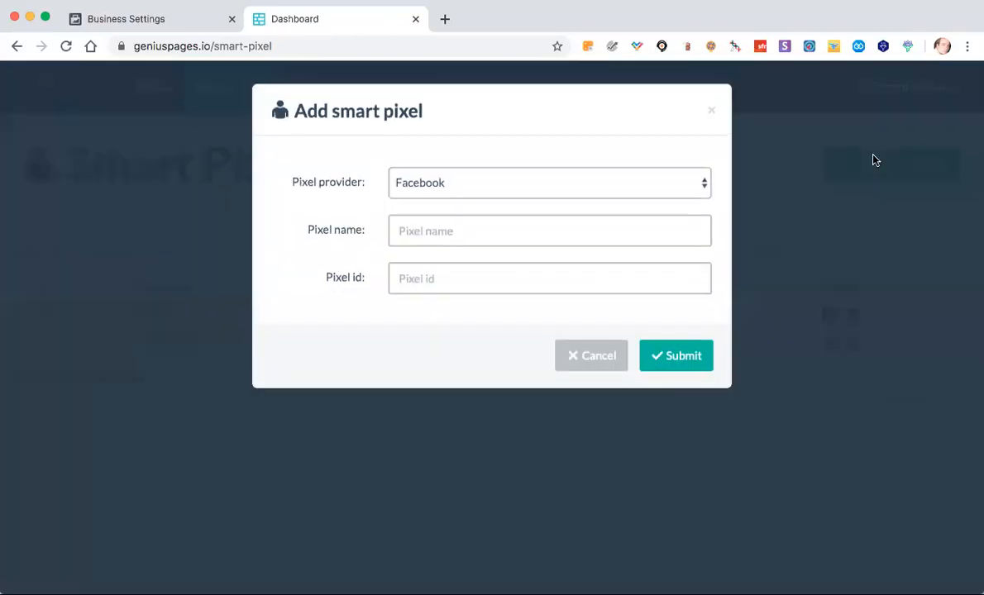
click(693, 185)
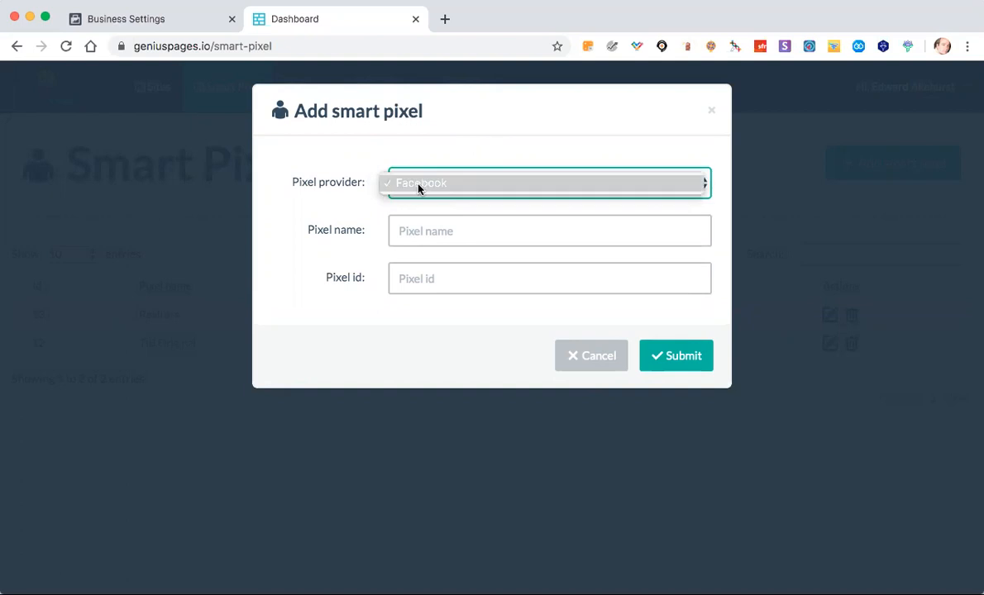
click(585, 182)
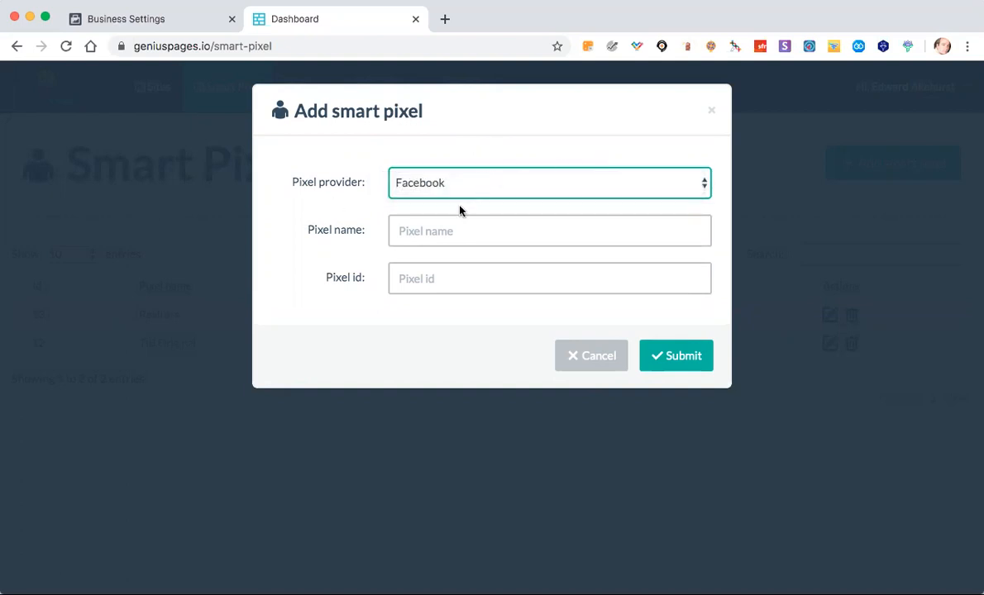
Enter Mortgage Brokers as the new smart pixel's name.
click(435, 232)
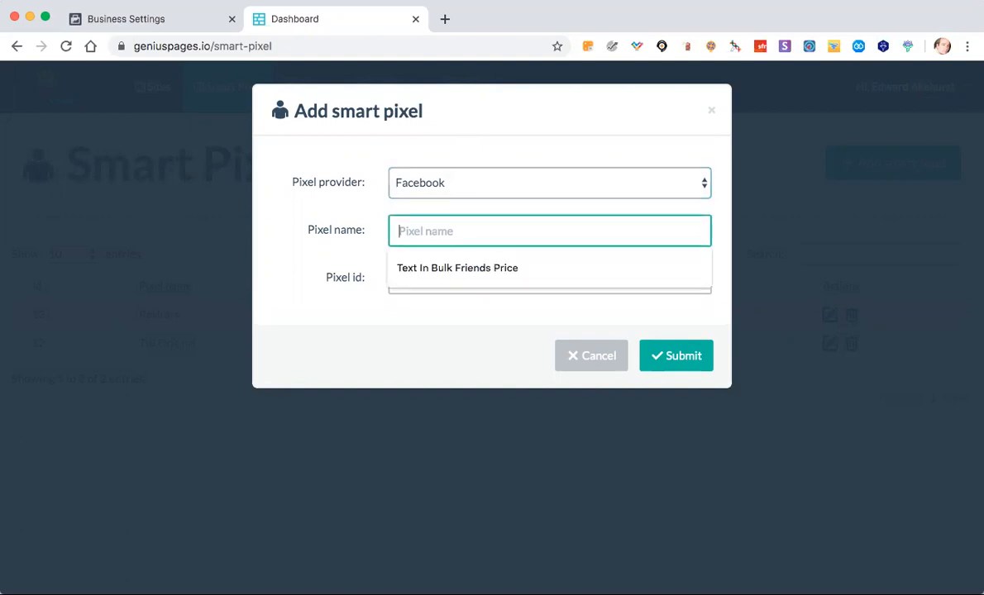
text(MOrtgage)
key(BackSpace)
key(BackSpace)
key(BackSpace)
key(BackSpace)
key(BackSpace)
key(BackSpace)
key(BackSpace)
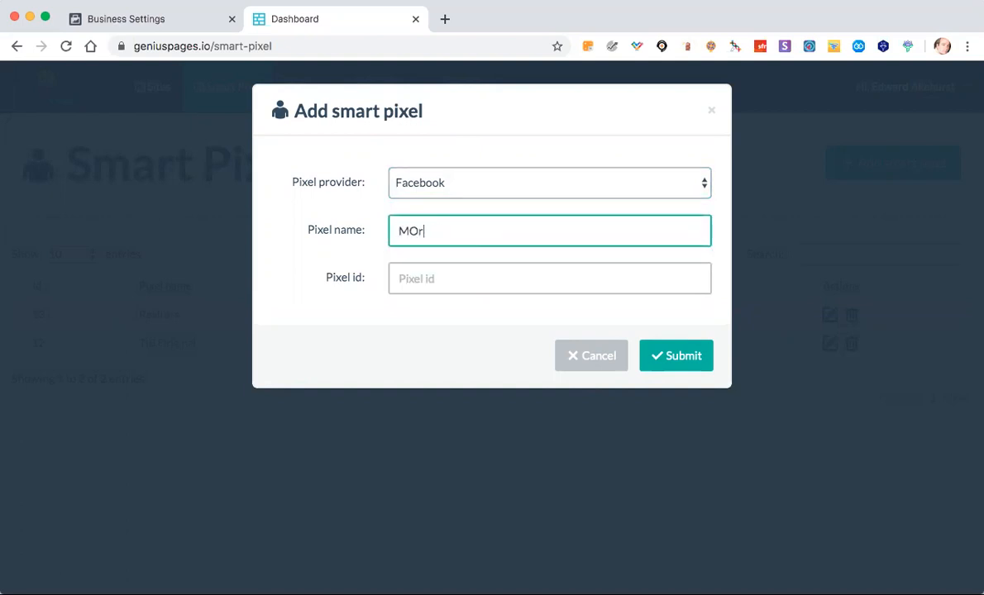
text(ortgage Brokers)
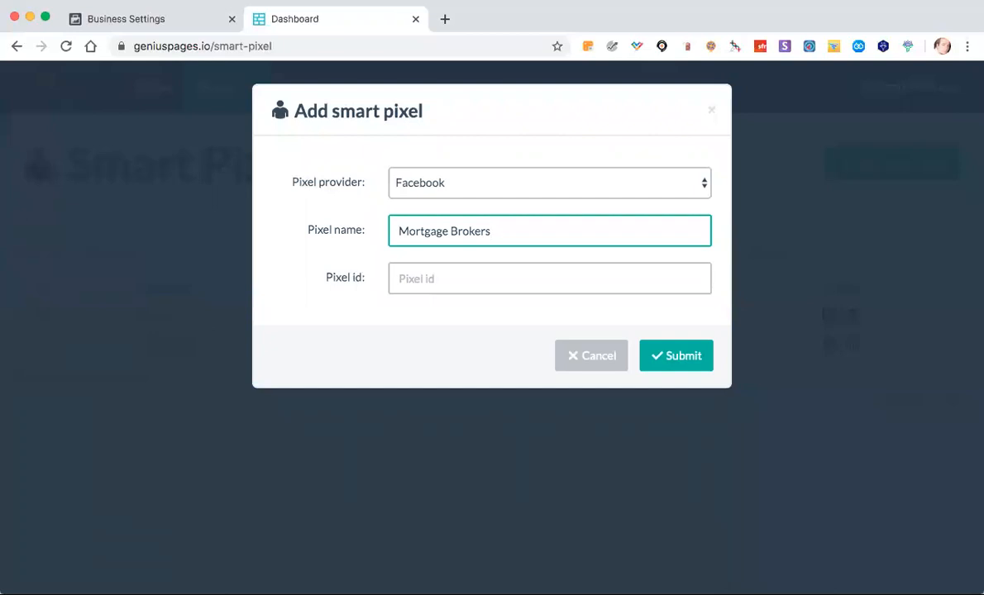
Replace the smart pixel's name with Insurance Agents.
drag(493, 233, 391, 233)
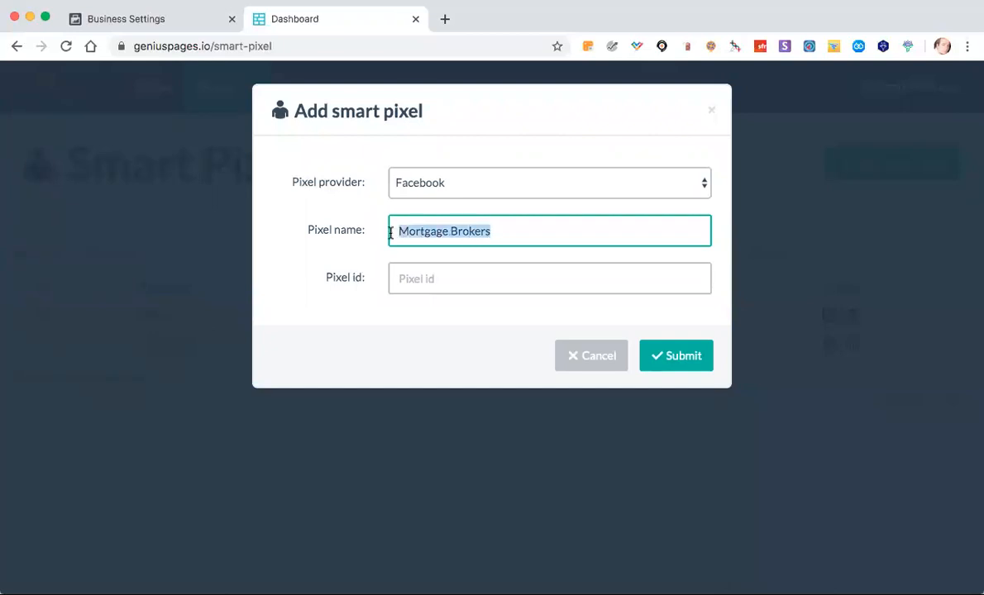
text(Insurance A)
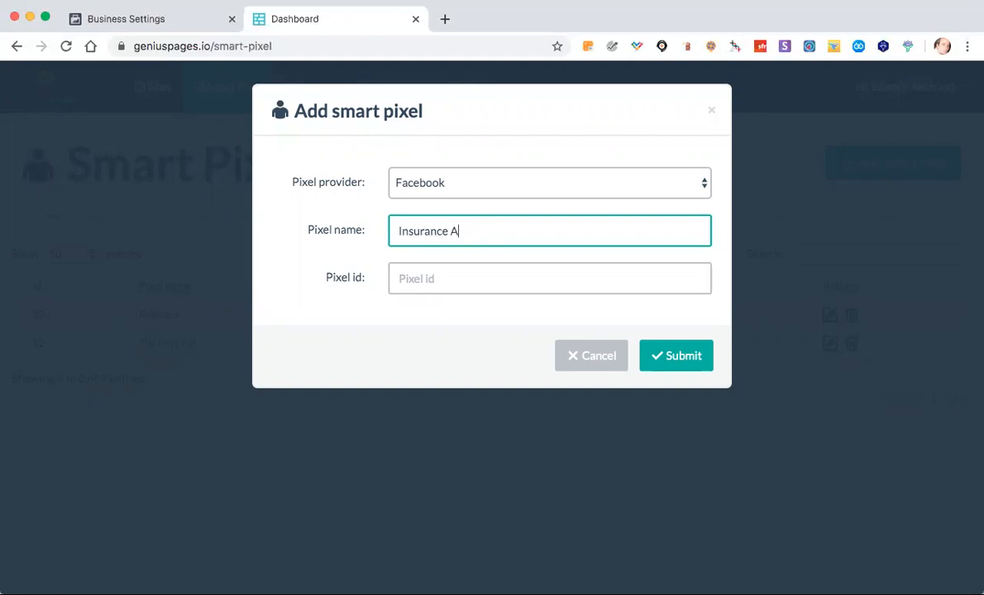
text(gents)
Switch to Facebook Business Settings and open the list of pixels among the data sources.
click(136, 20)
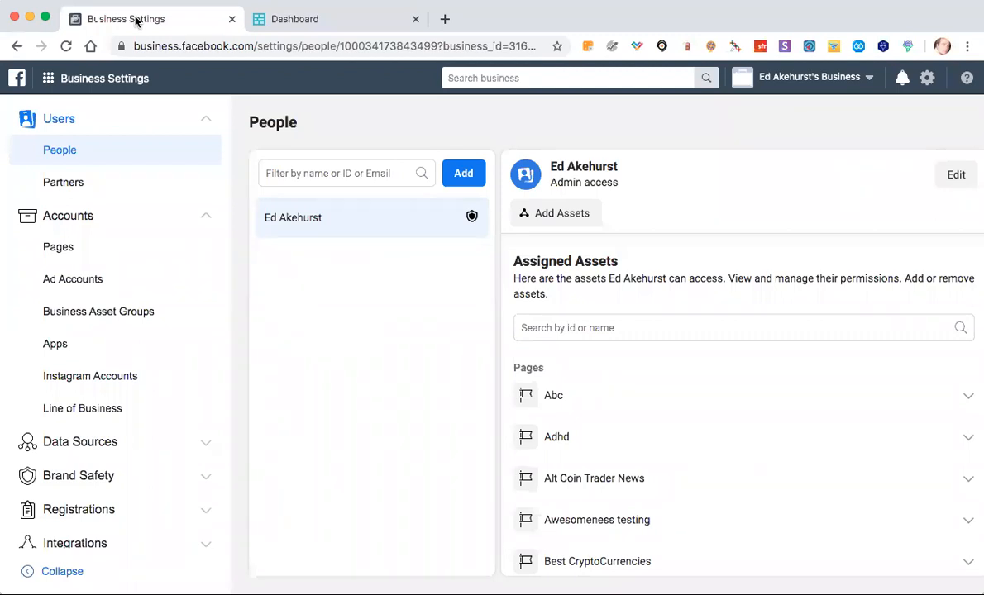
click(86, 80)
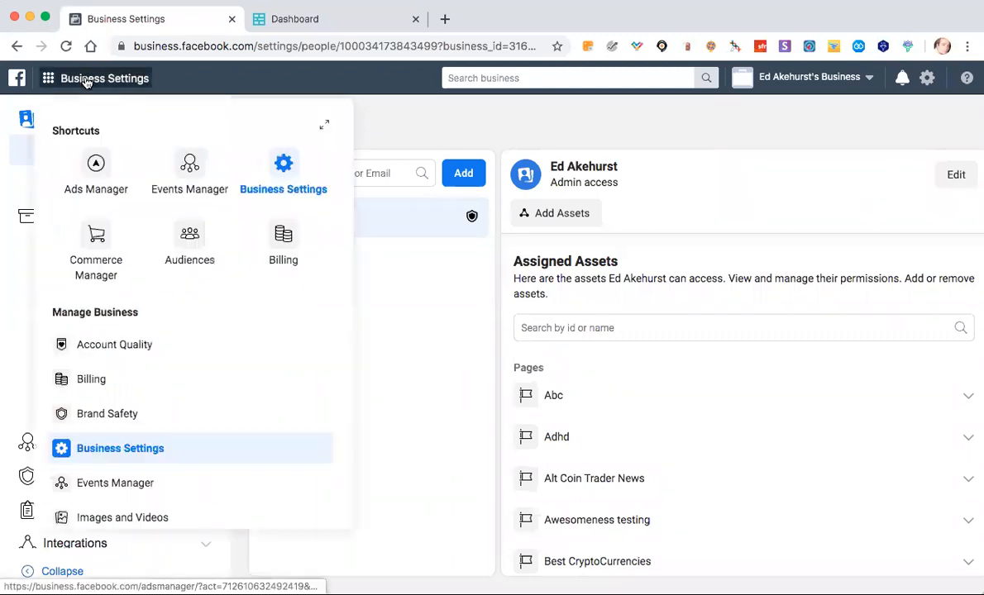
click(284, 170)
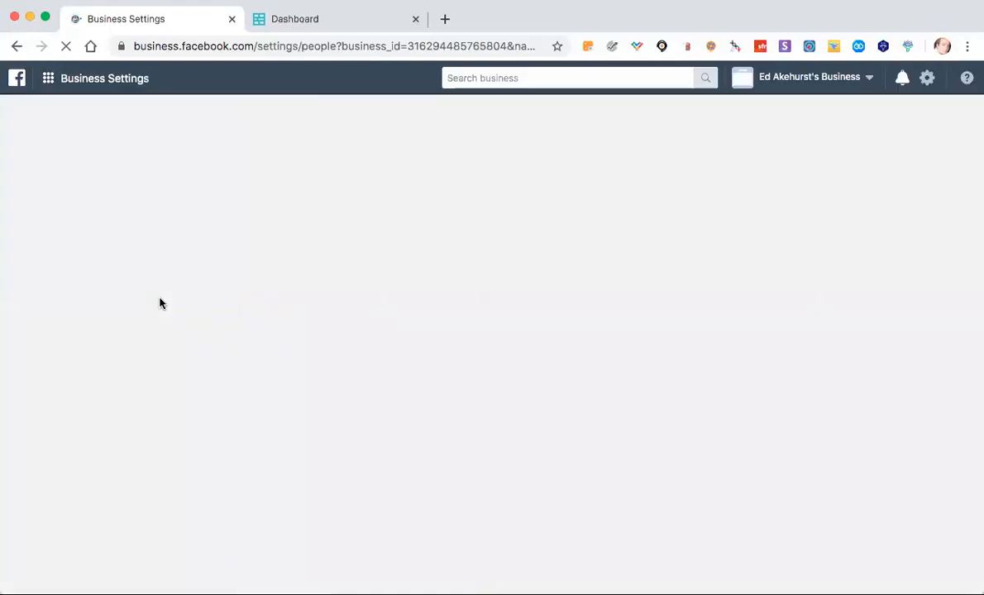
scroll(148, 326, down, 3)
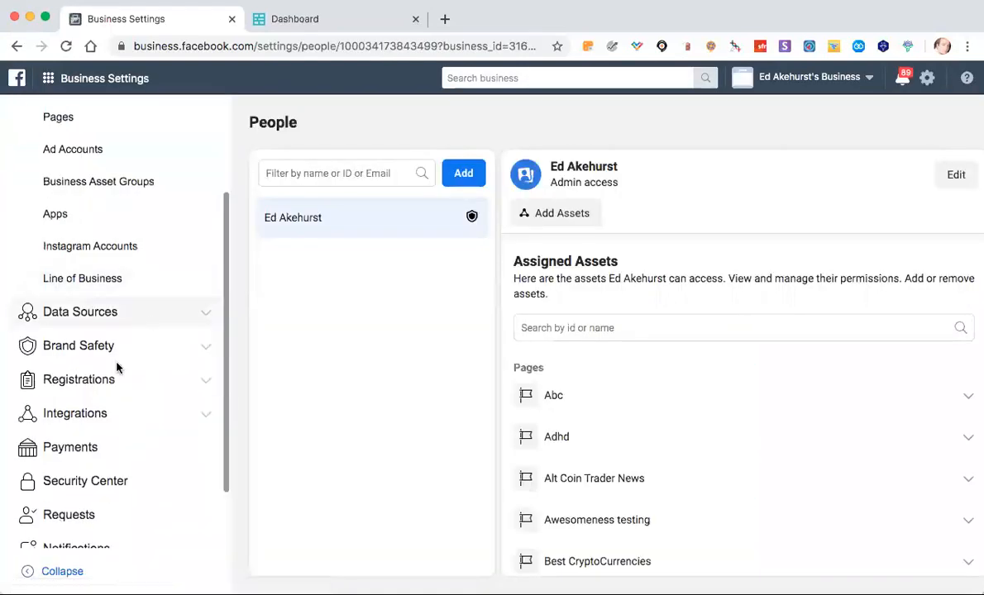
click(106, 313)
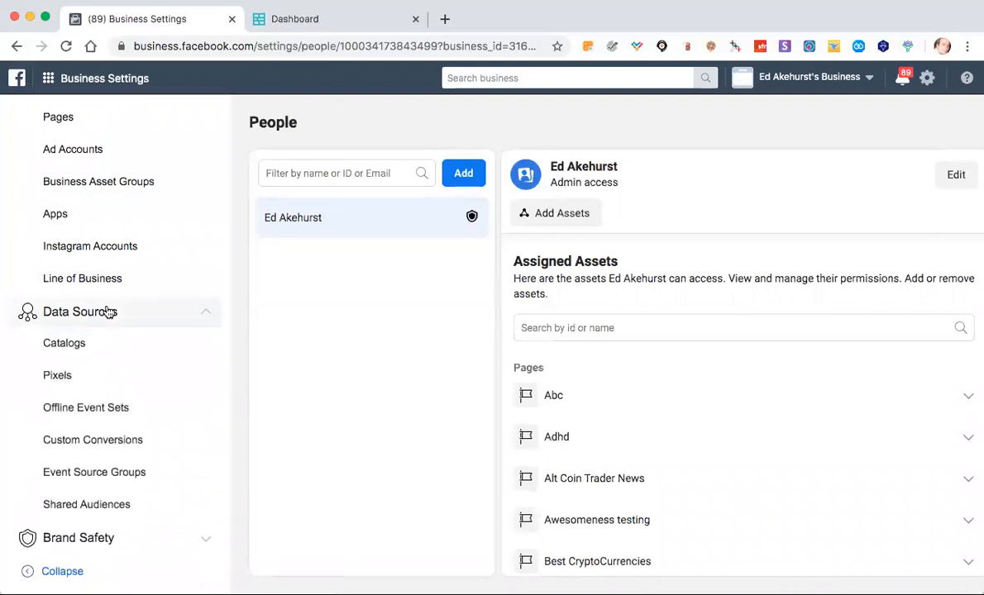
click(61, 379)
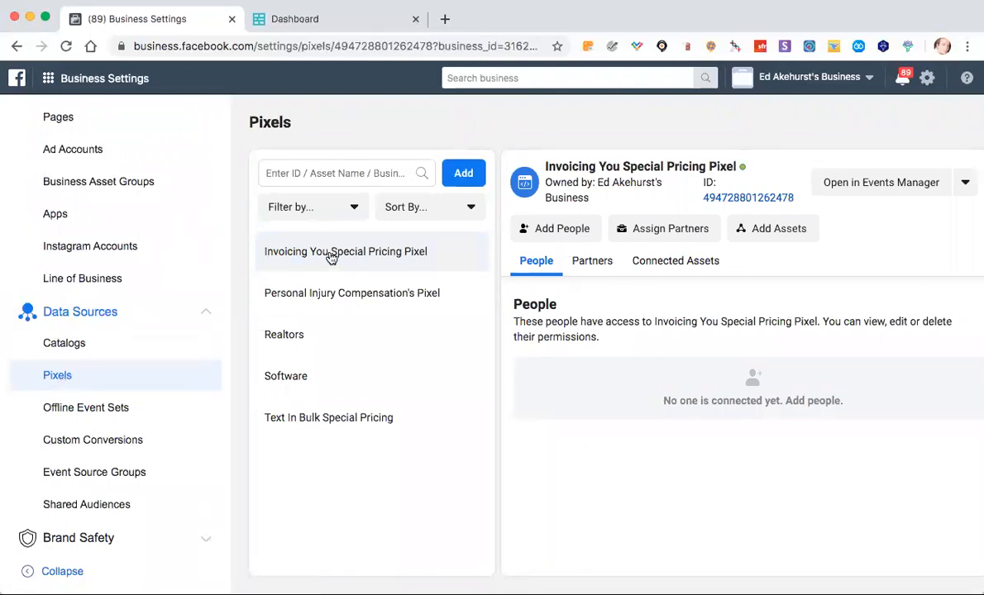
Copy the ID of the existing Software pixel.
click(308, 378)
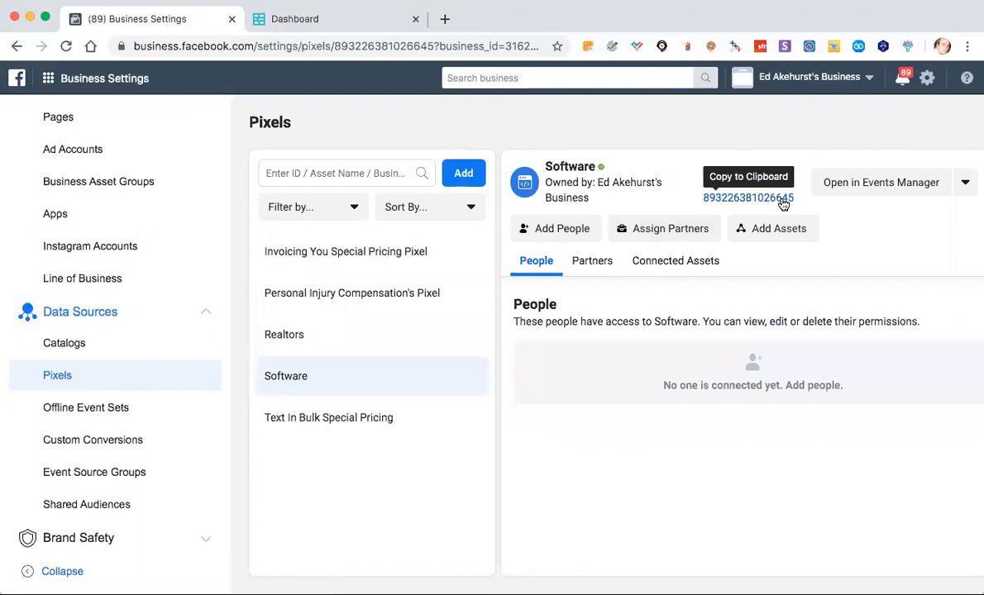
click(738, 202)
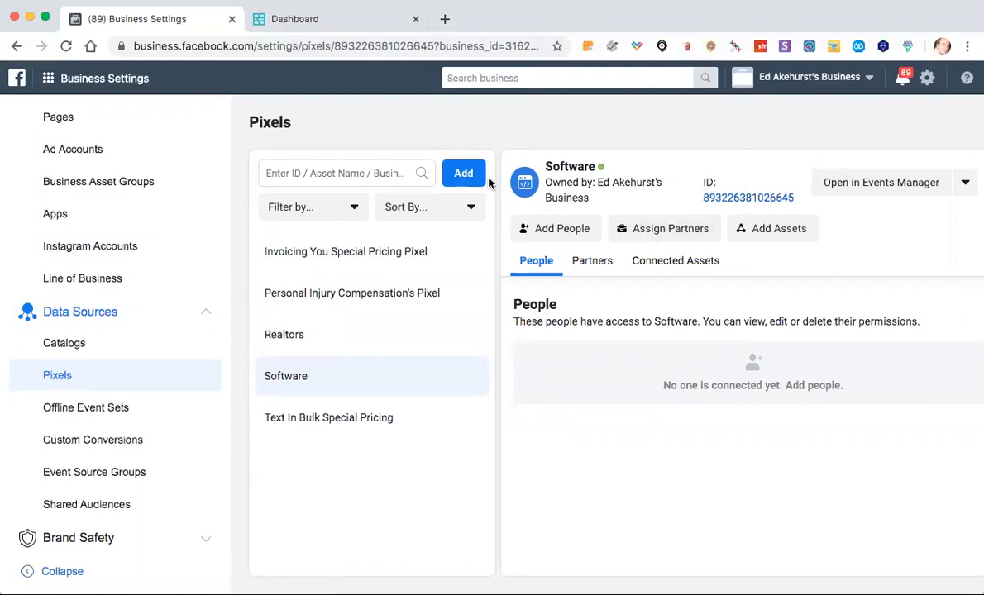
Create a new Facebook pixel named Insurance Agents without a website URL.
click(463, 179)
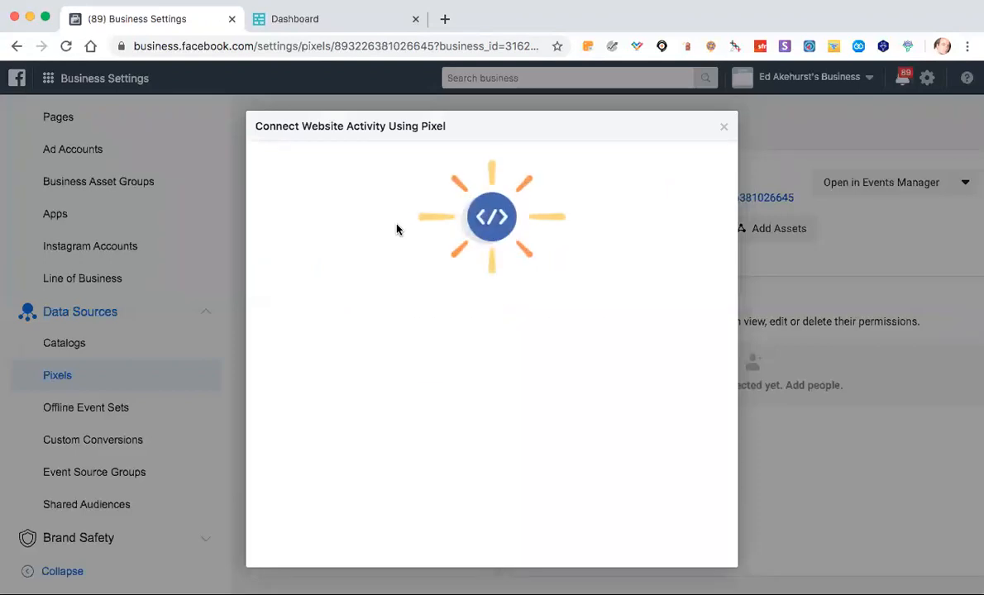
triple_click(406, 413)
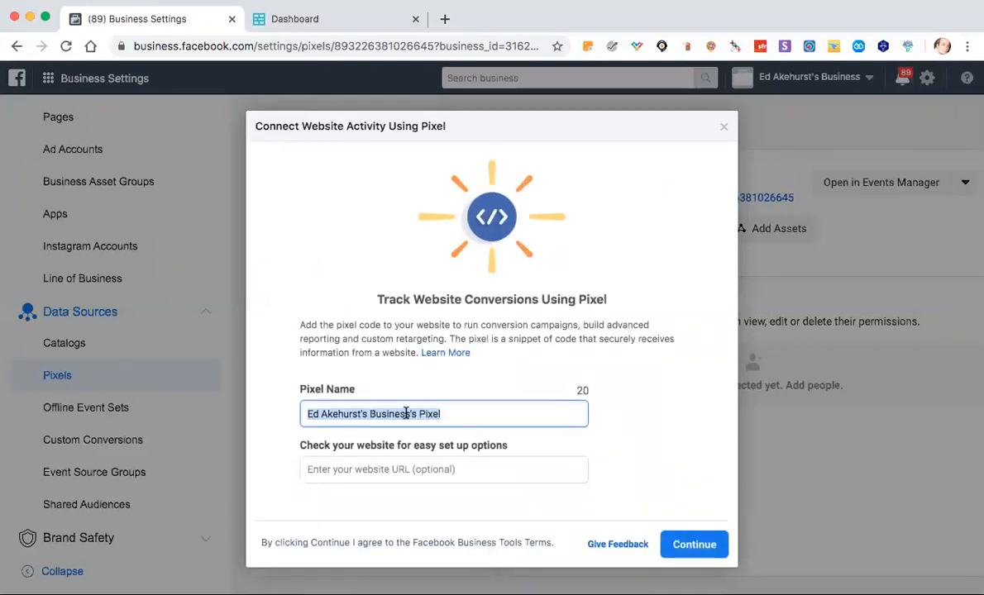
text(Insuran)
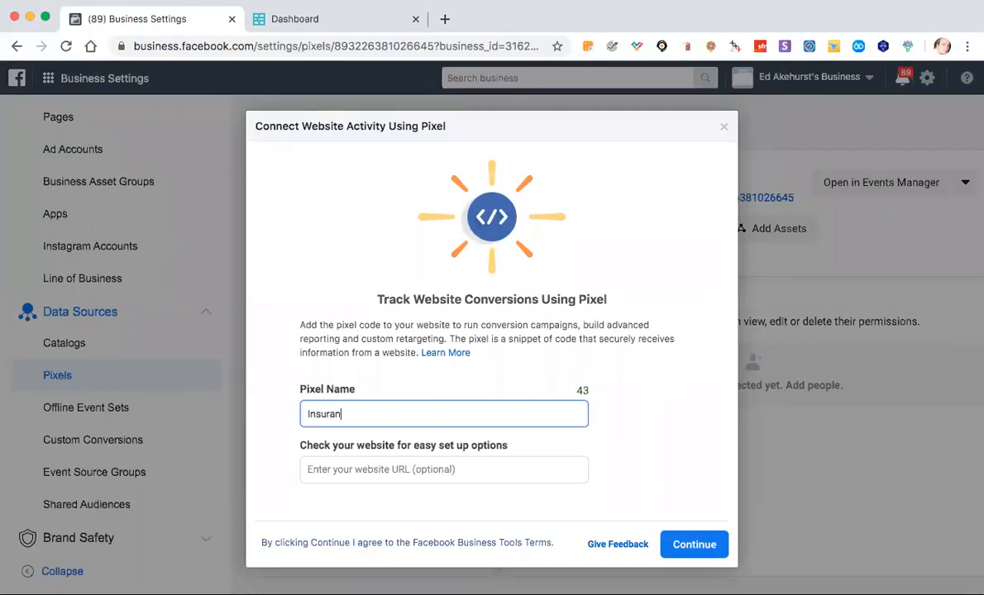
text(ce Agents)
click(695, 545)
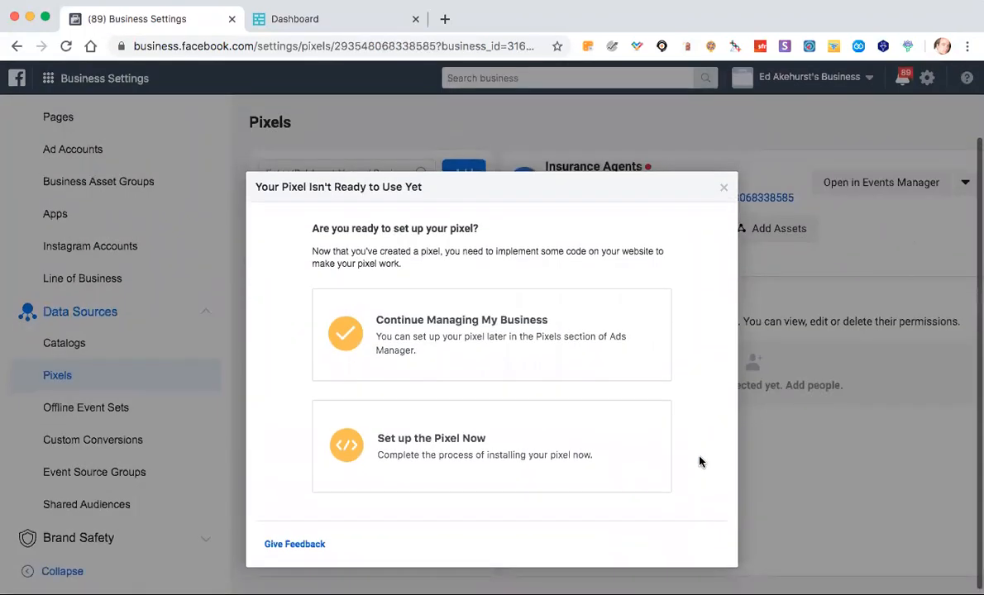
Go through the manual pixel code installation up to the event code stage and close the setup.
click(460, 435)
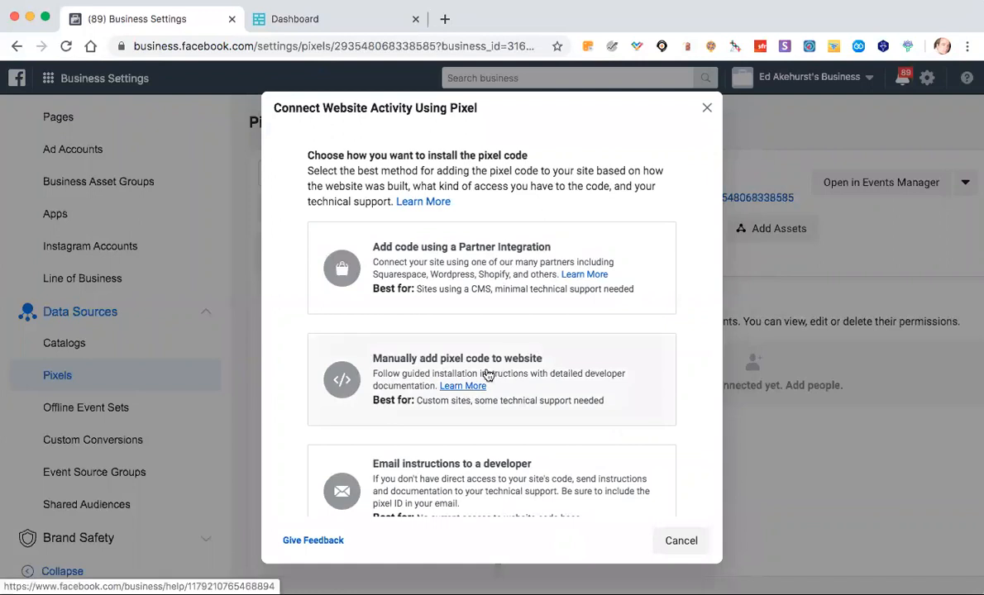
click(518, 359)
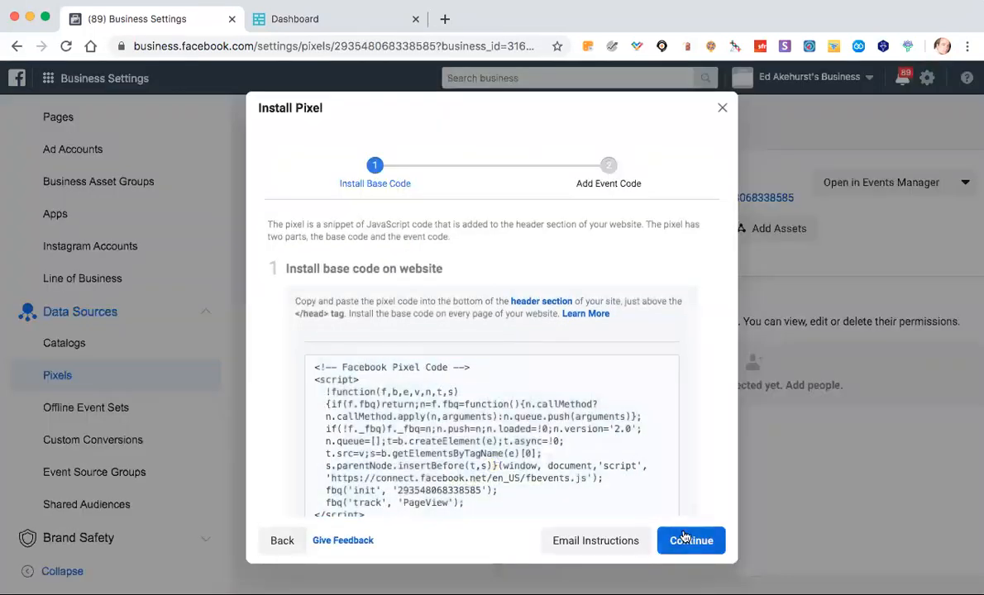
click(686, 542)
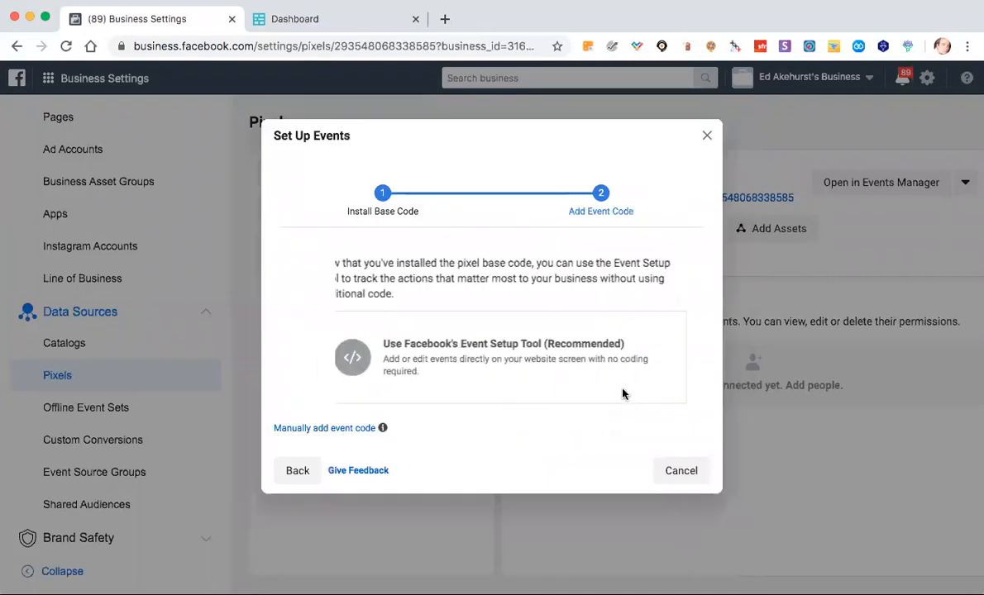
click(707, 137)
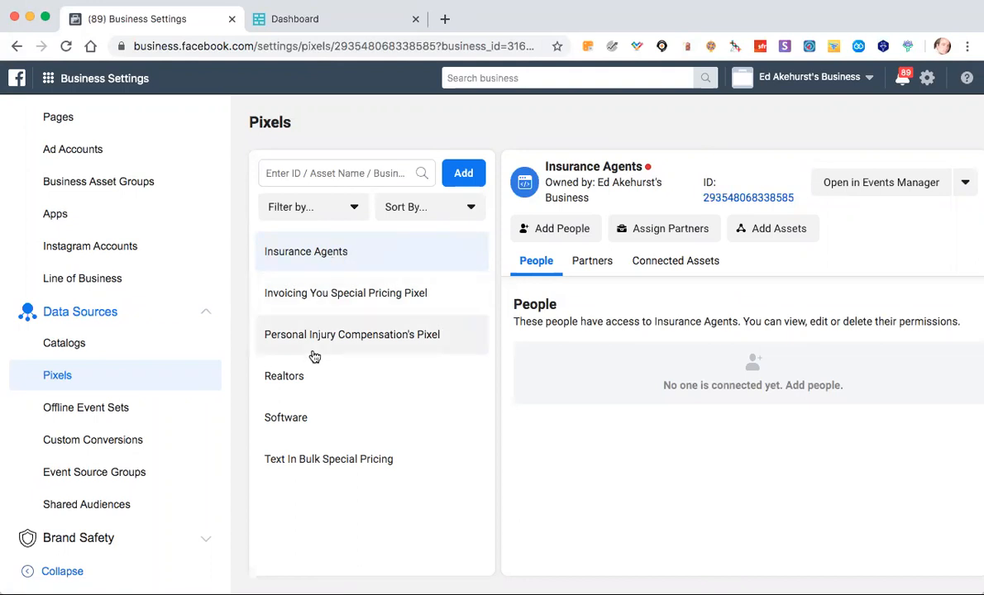
Copy the Insurance Agents pixel's ID, switch back to Genius Pages, and submit the smart pixel with that ID.
click(769, 201)
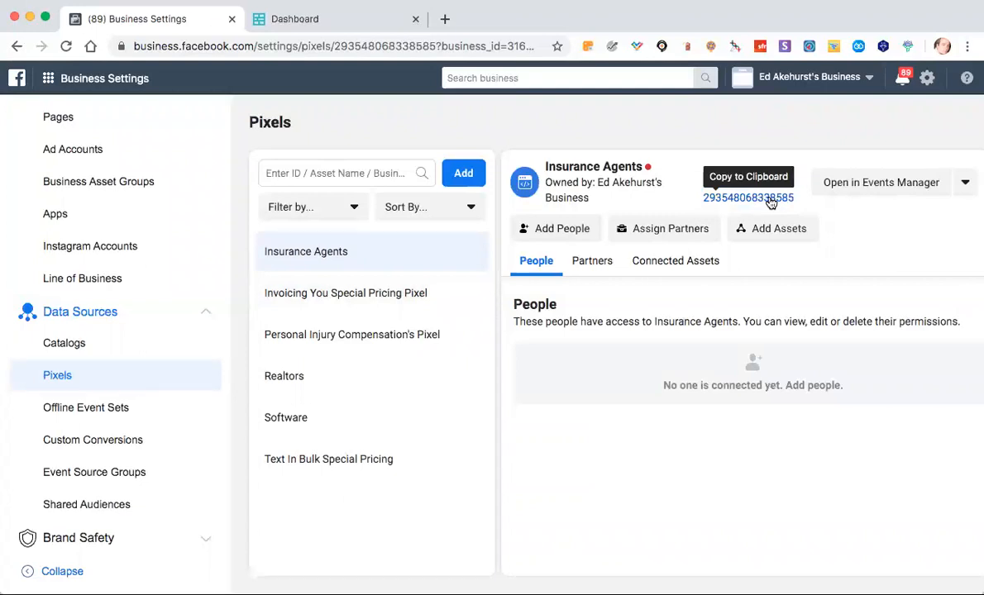
click(294, 18)
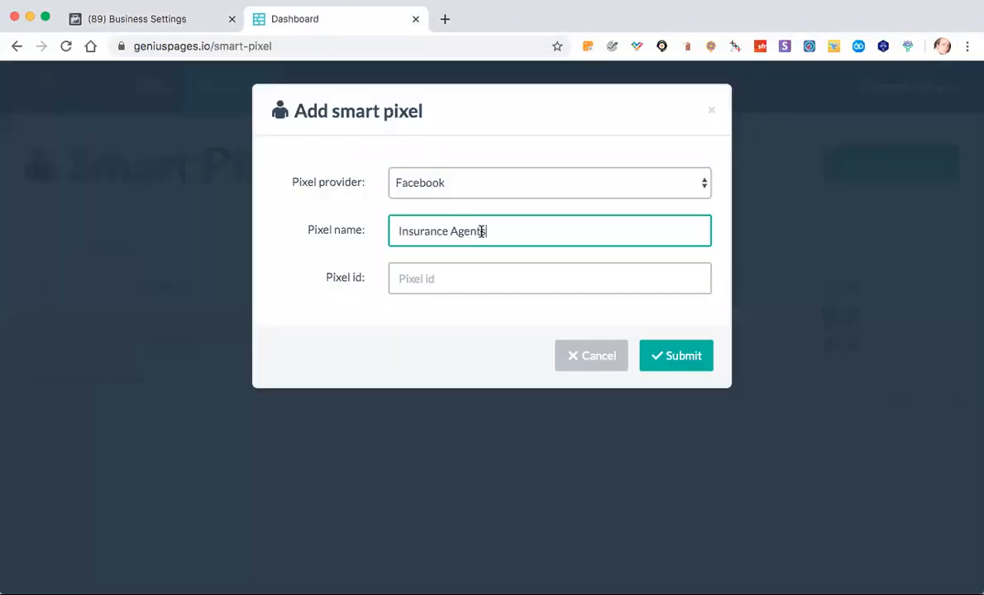
click(443, 272)
key(super+v)
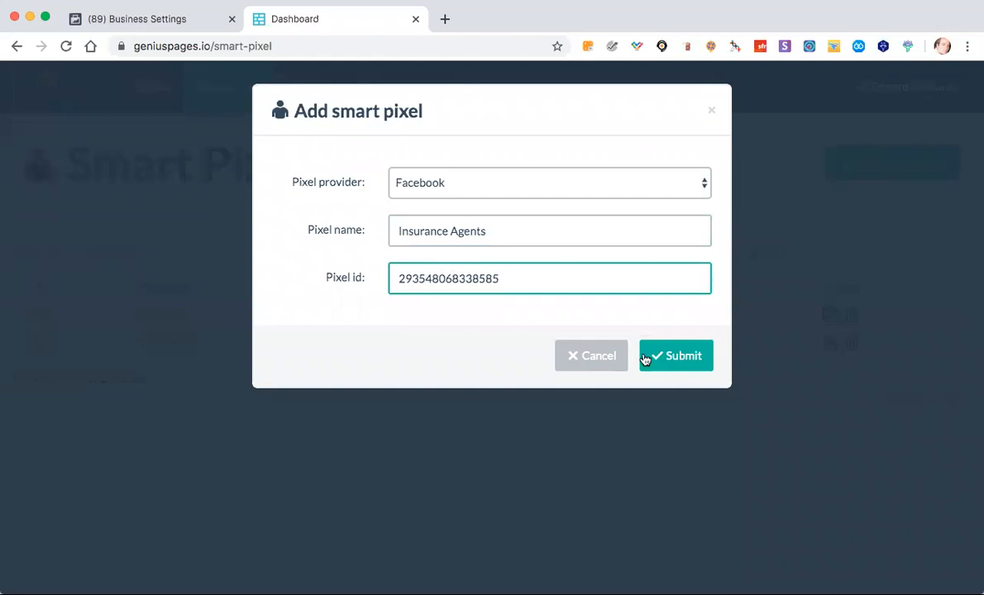
click(668, 355)
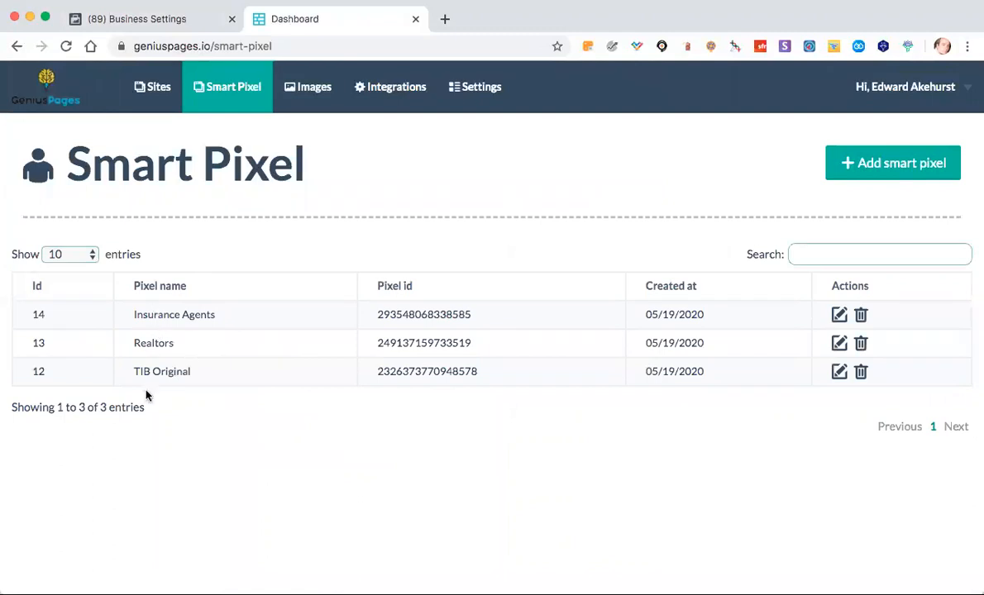
Open the site settings of the Realtor Automation 1 site at its Smart Pixel assignment.
click(155, 94)
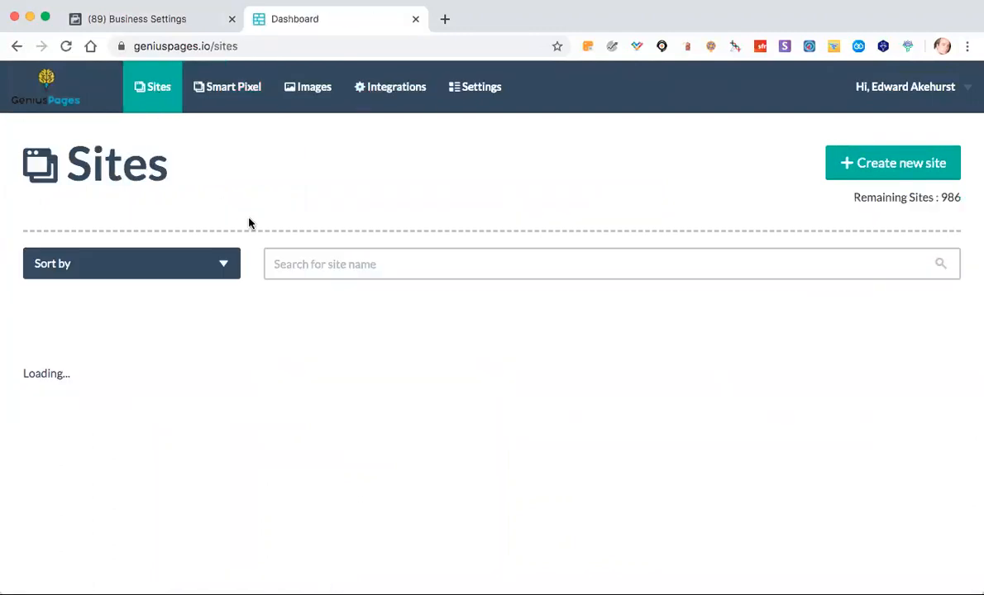
scroll(249, 223, down, 3)
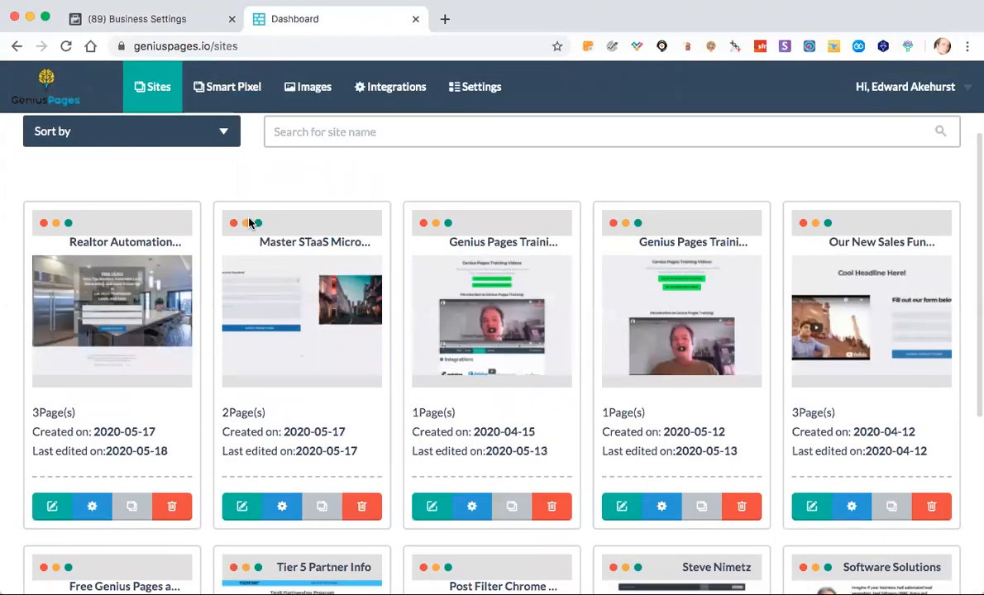
scroll(249, 223, down, 2)
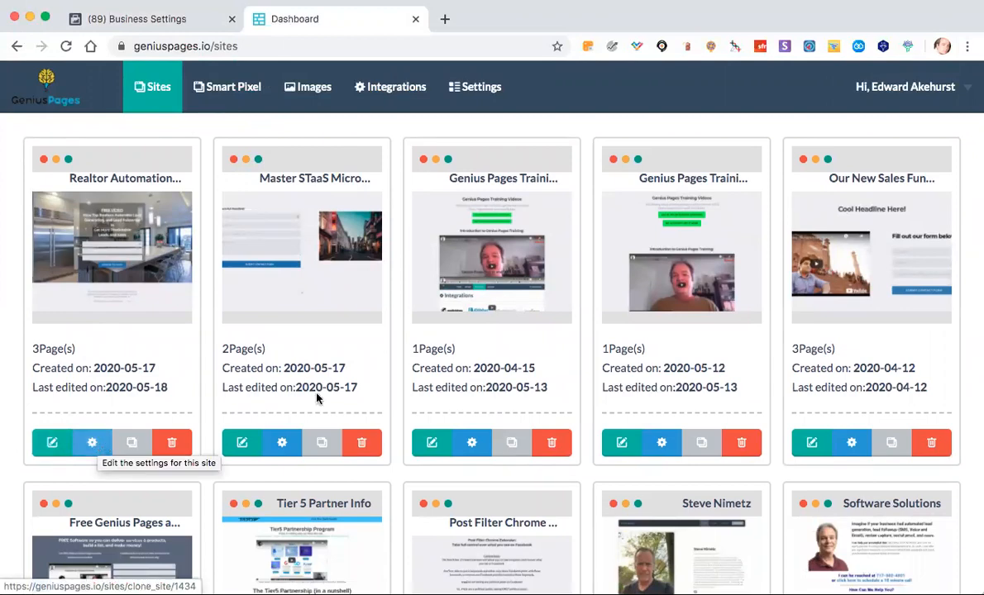
scroll(298, 368, down, 2)
scroll(318, 389, up, 3)
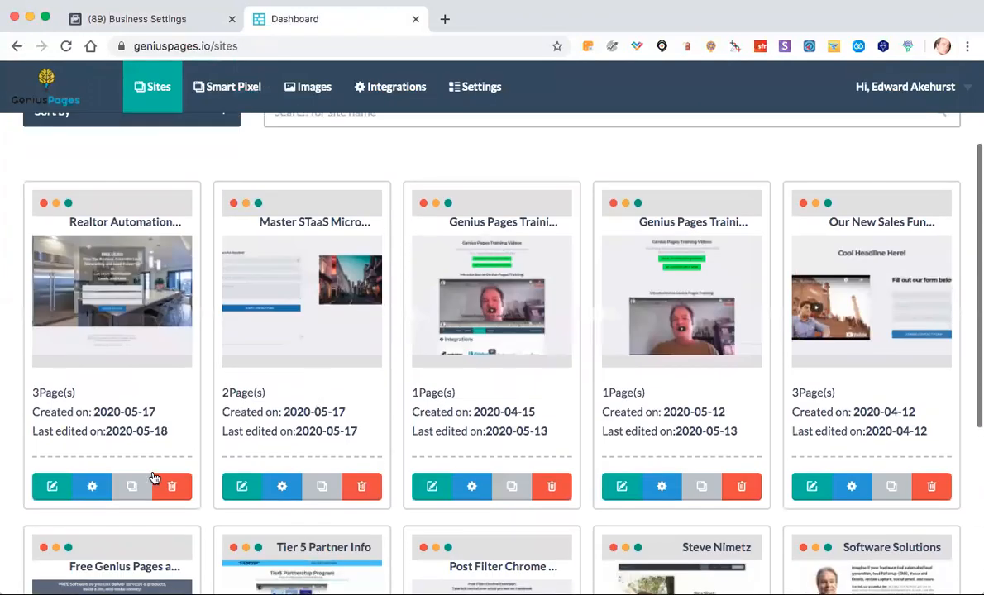
click(94, 488)
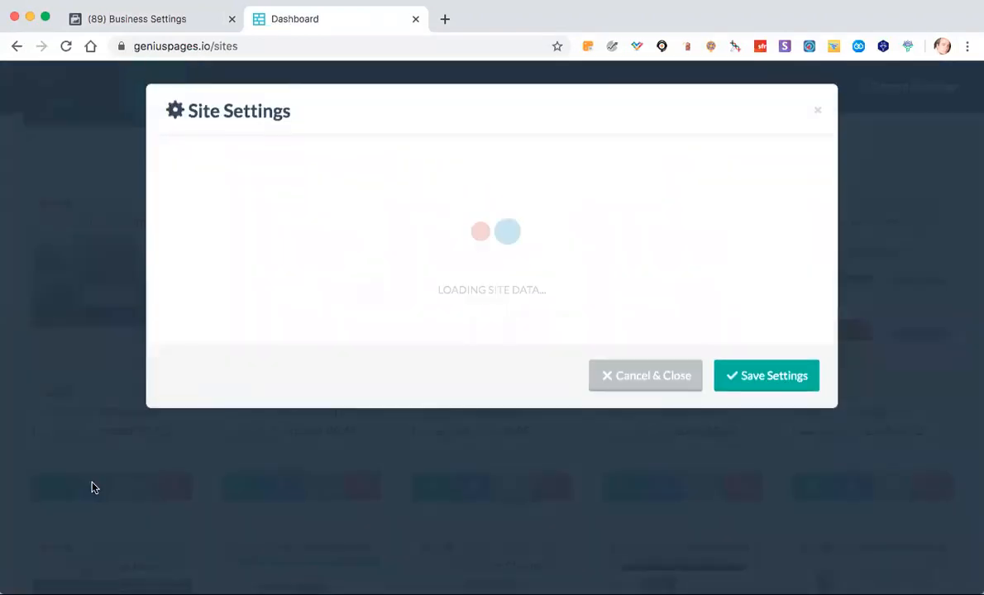
scroll(261, 381, down, 1)
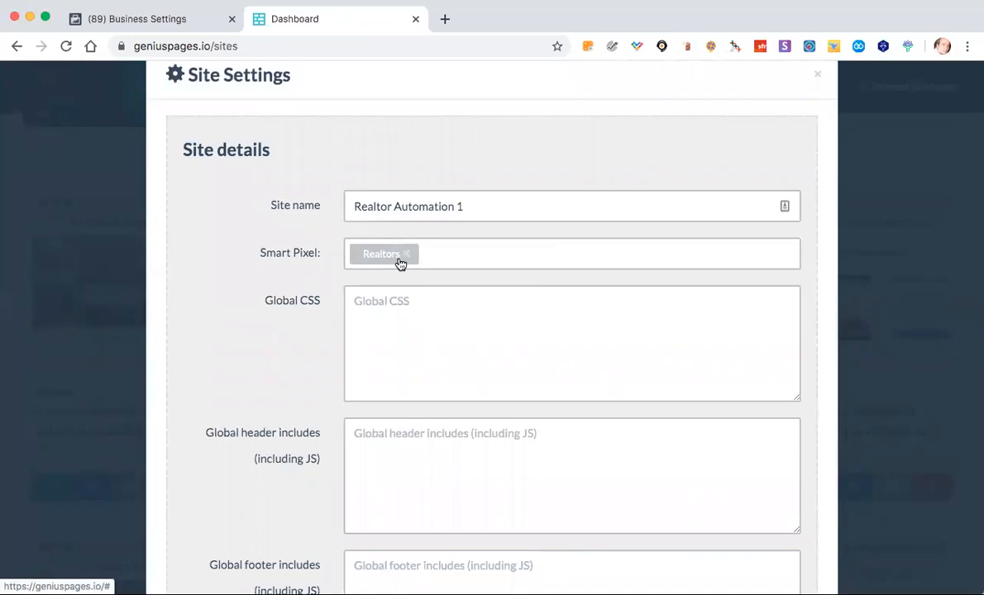
Add the Insurance Agents smart pixel to the Realtor Automation 1 site alongside Realtors and save the site settings.
click(429, 248)
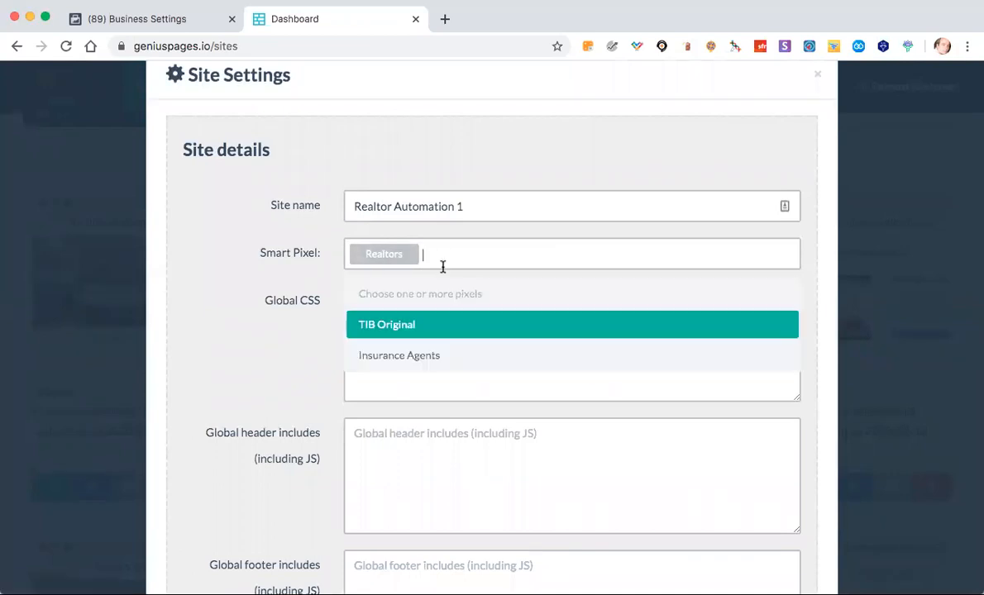
click(404, 352)
scroll(404, 352, down, 10)
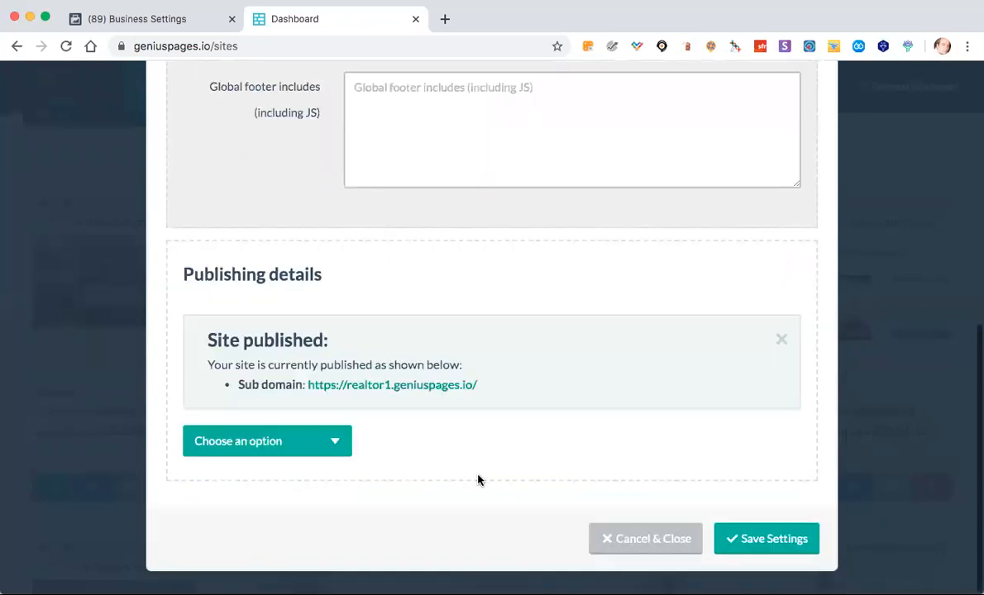
click(757, 544)
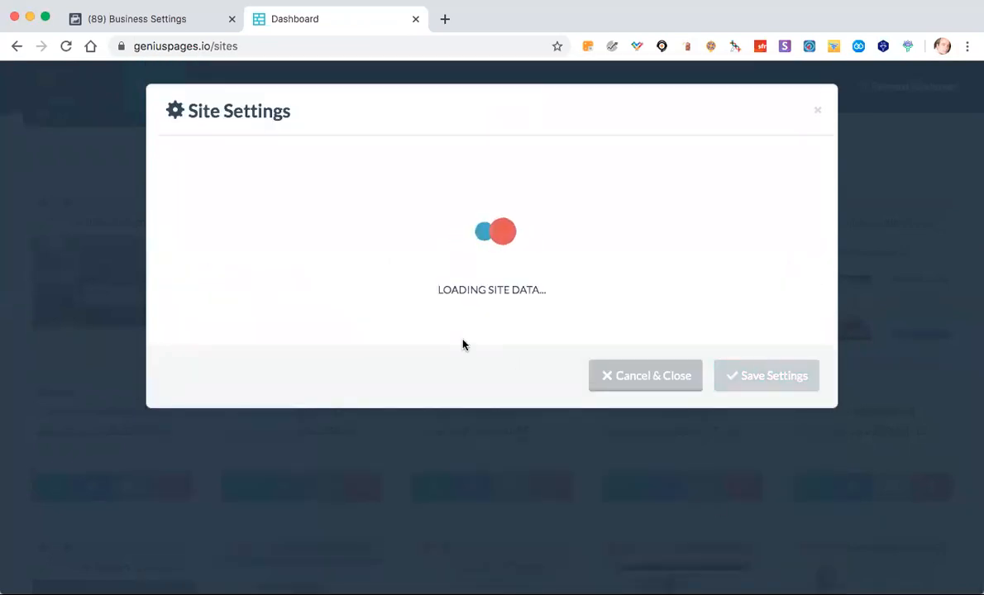
scroll(463, 341, down, 2)
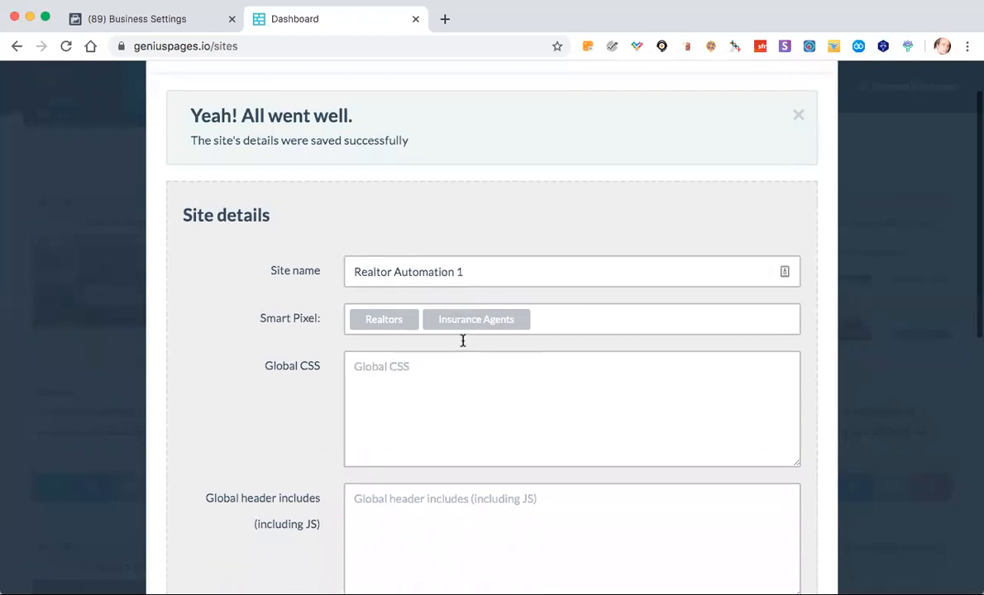
Remove the Insurance Agents smart pixel from the Realtor Automation 1 site, save the site settings, and close them.
click(544, 321)
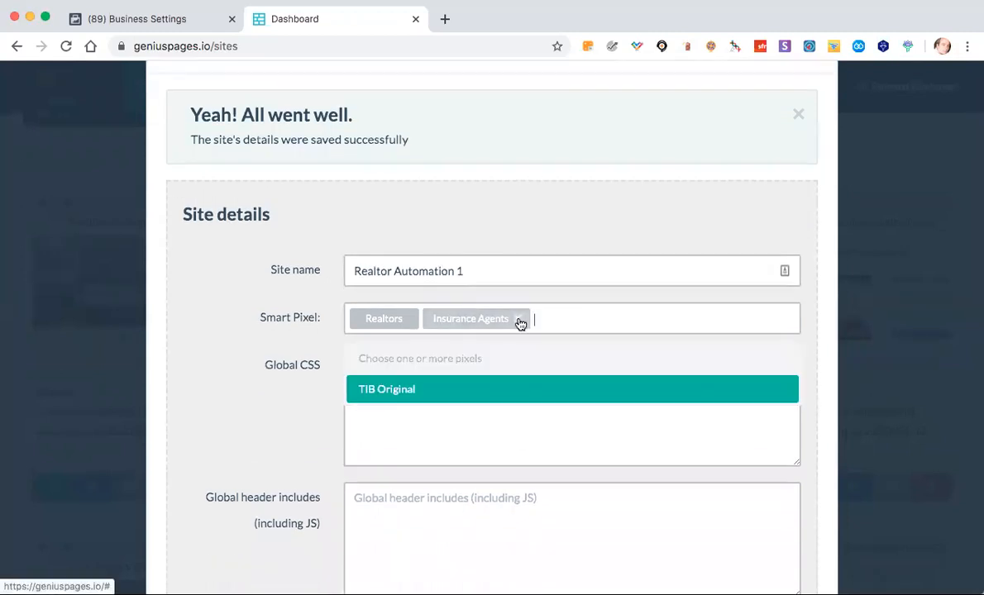
click(520, 322)
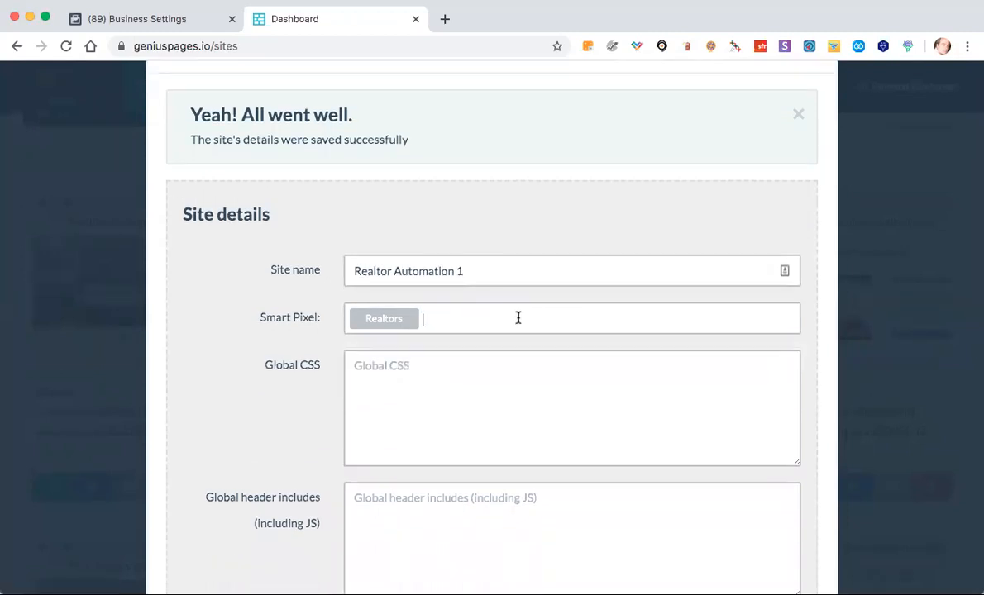
scroll(518, 318, down, 6)
click(748, 539)
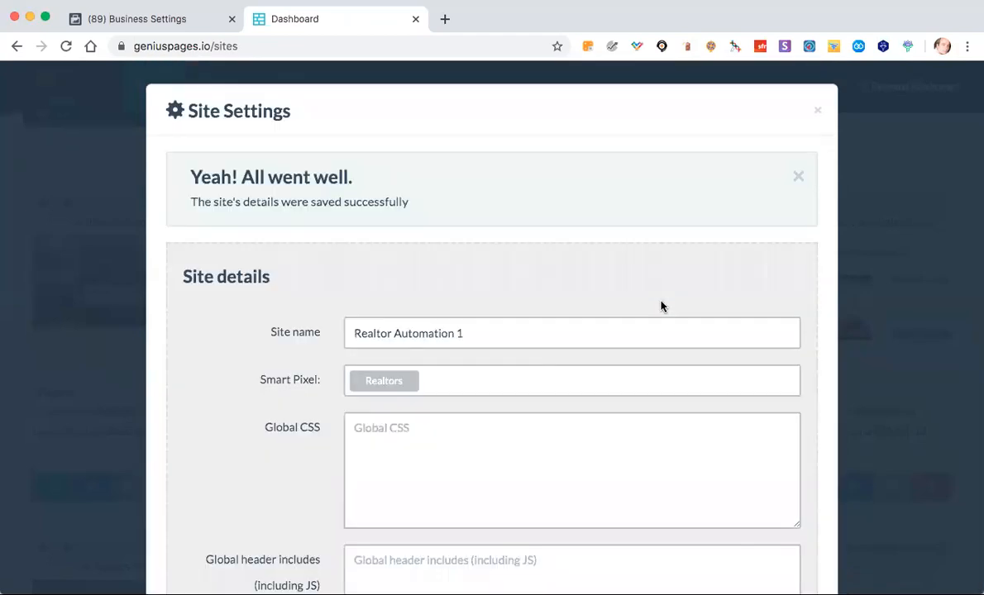
click(816, 110)
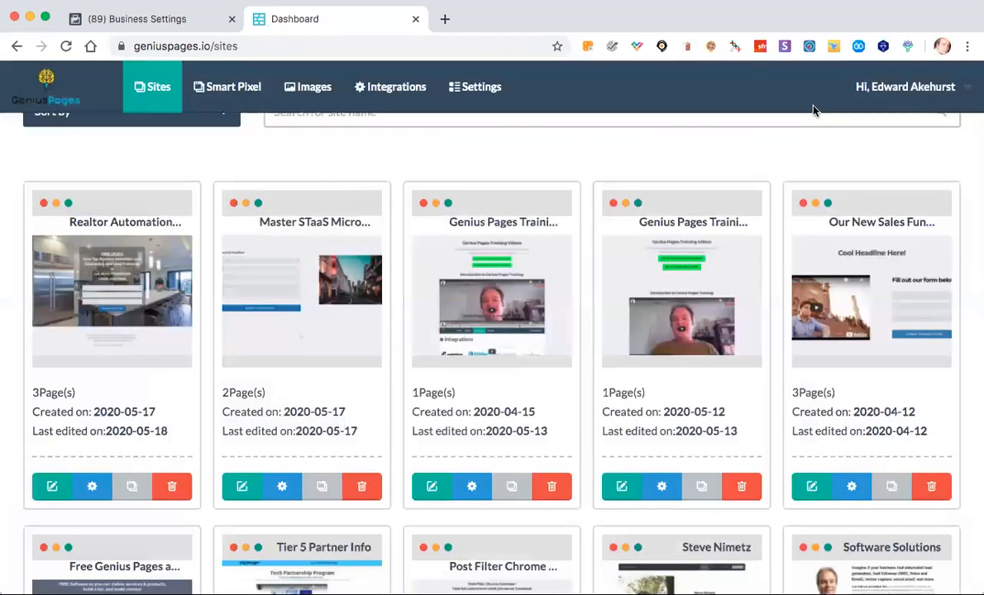
Open the Realtor Automation 1 site in the builder, check the Smart Pixel assignment in its site settings, and close the settings.
click(50, 486)
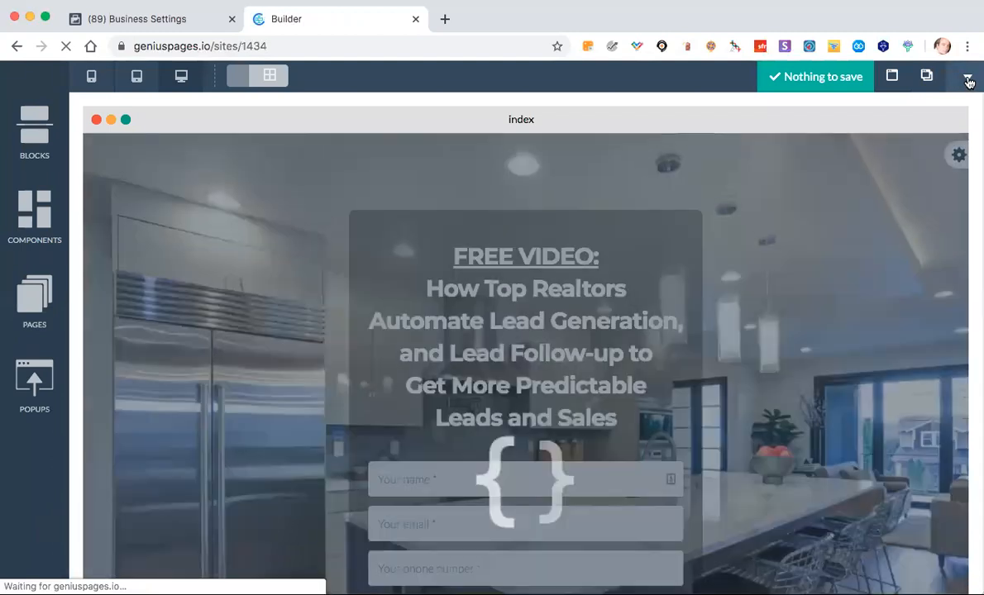
click(967, 77)
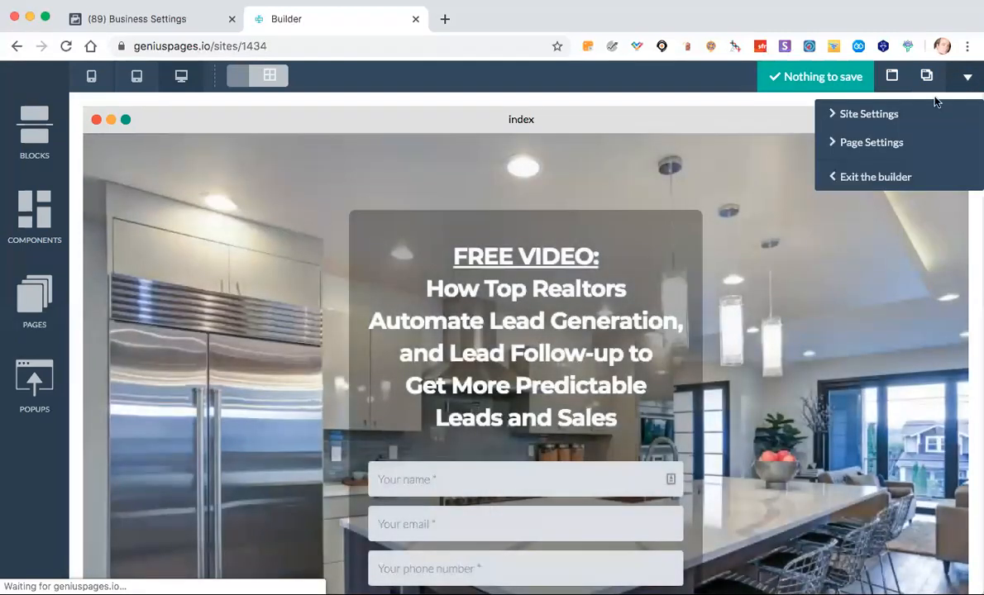
click(889, 117)
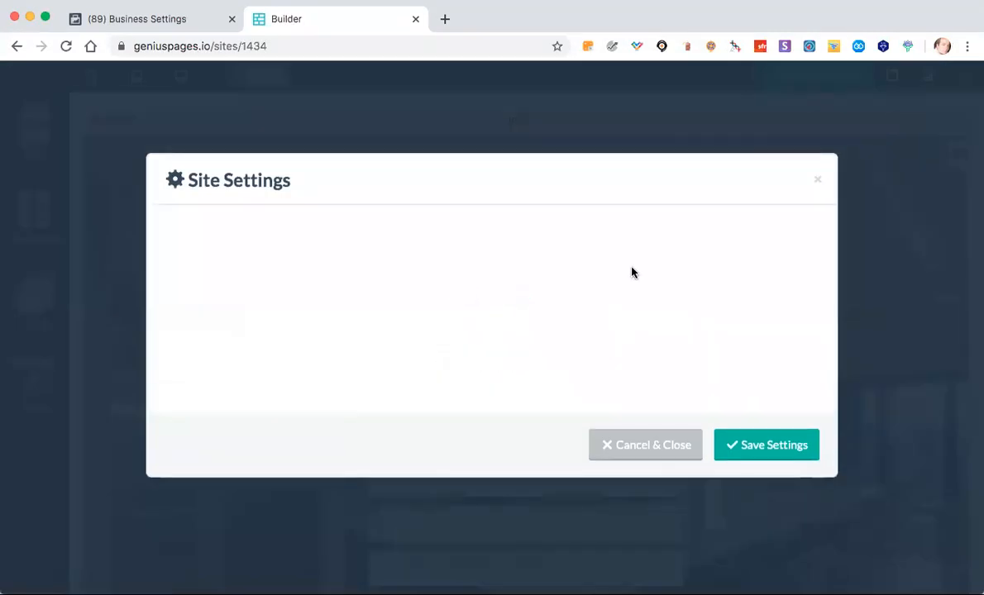
scroll(632, 273, down, 1)
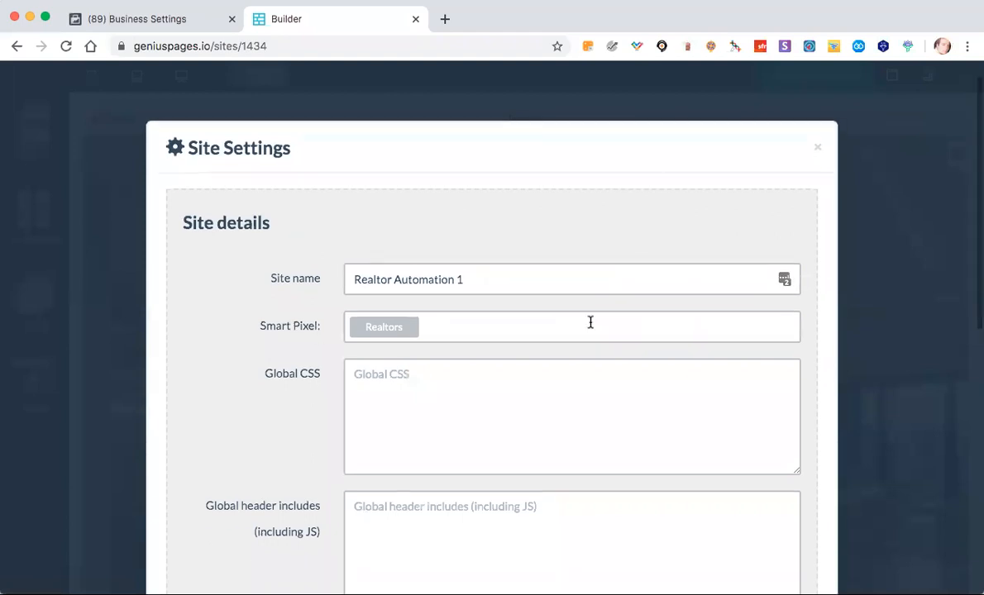
click(818, 150)
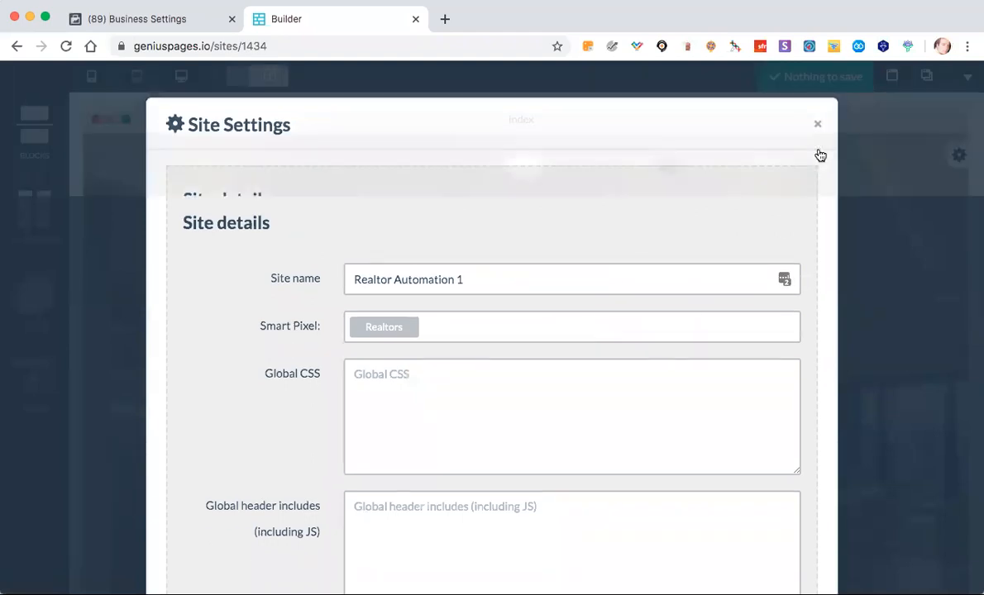
Exit the builder back to the sites overview and go to the Smart Pixel page.
click(966, 80)
click(876, 176)
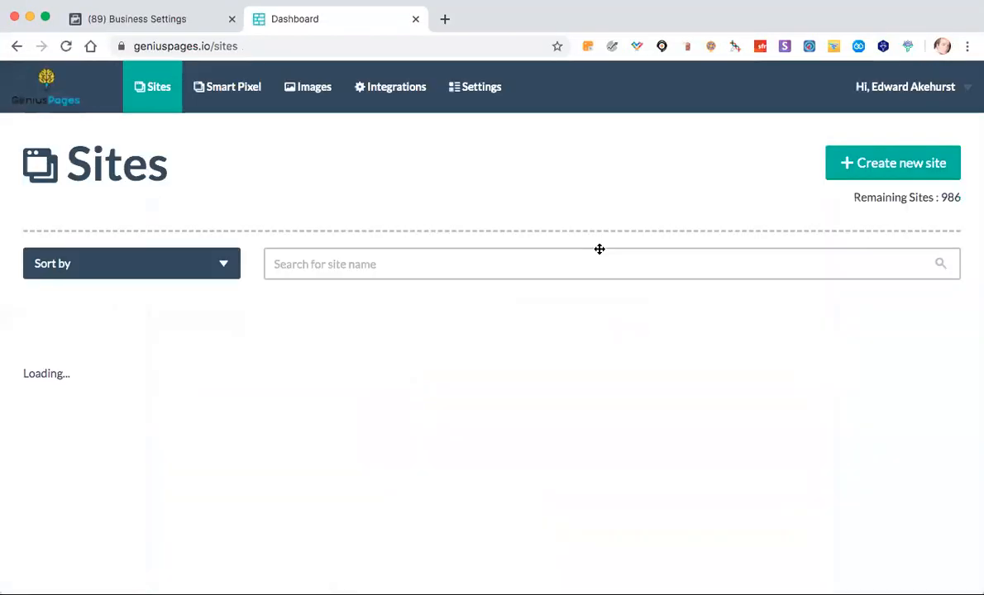
click(235, 88)
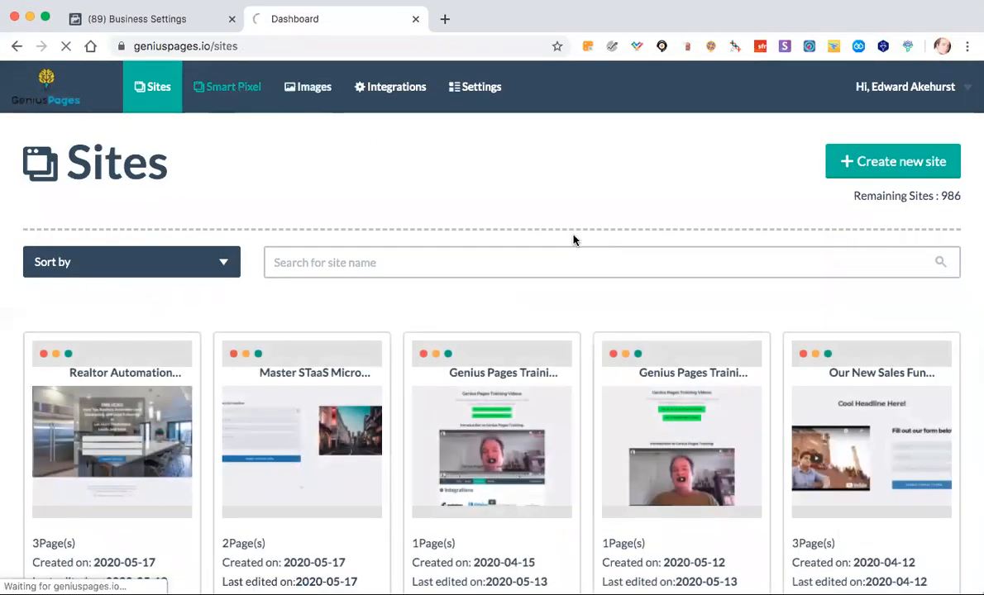